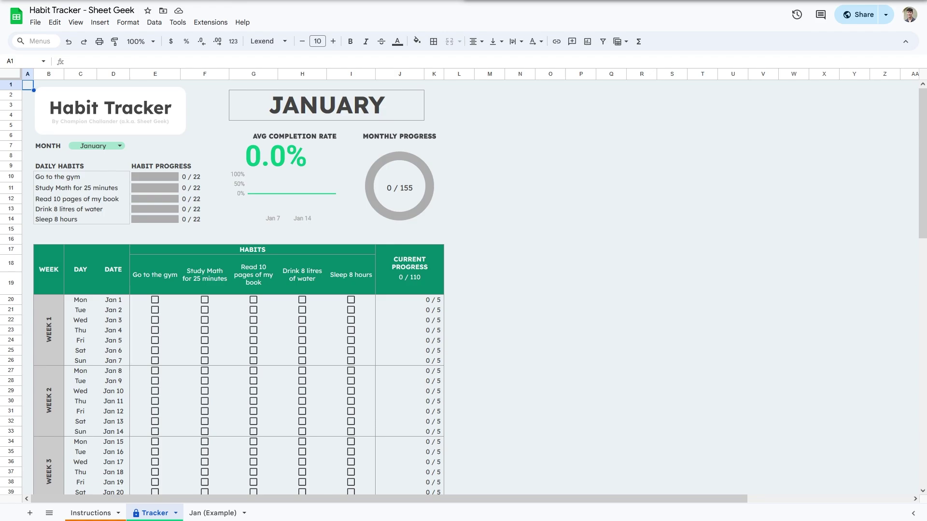
Inspect the month cell, the E11 progress bar formula, and the completion-rate and Monthly Progress charts.
click(166, 148)
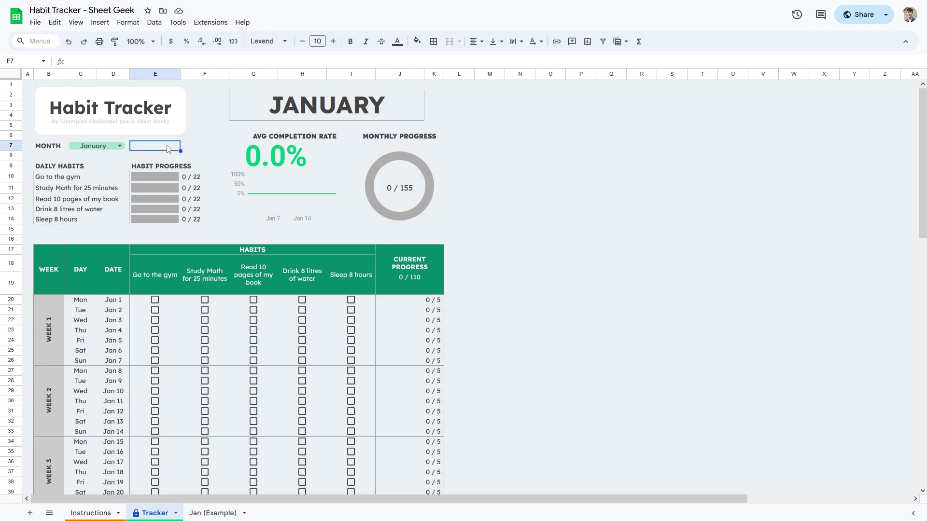
click(175, 188)
click(311, 184)
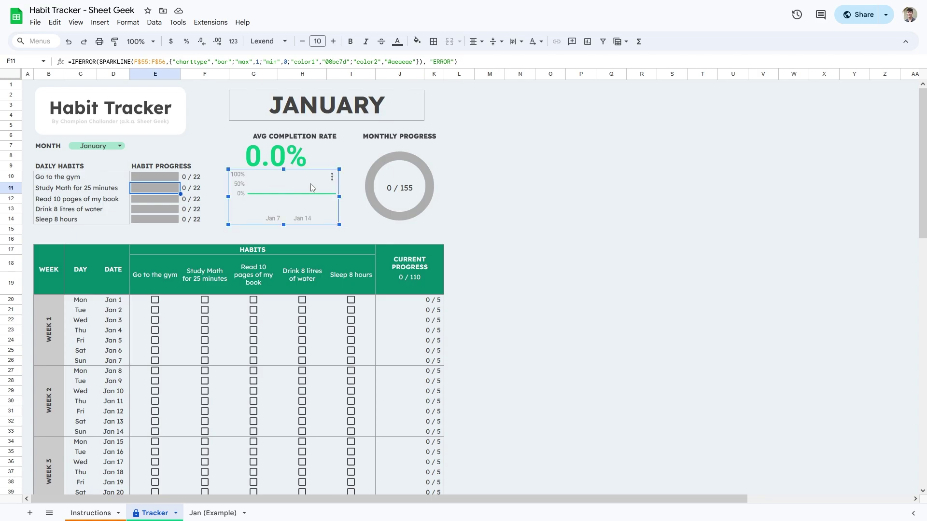
click(427, 180)
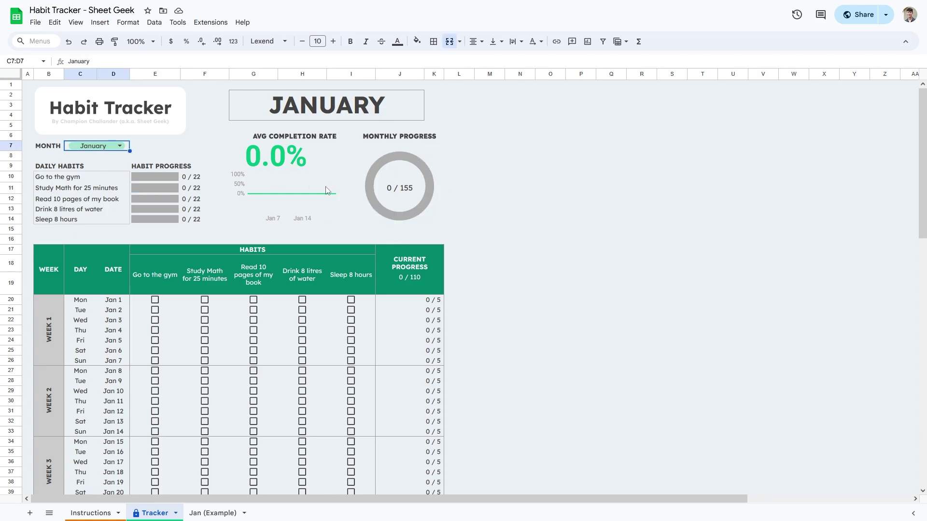
View the Instructions sheet, dismiss the YouTube link preview, then go back to the Tracker sheet.
click(92, 511)
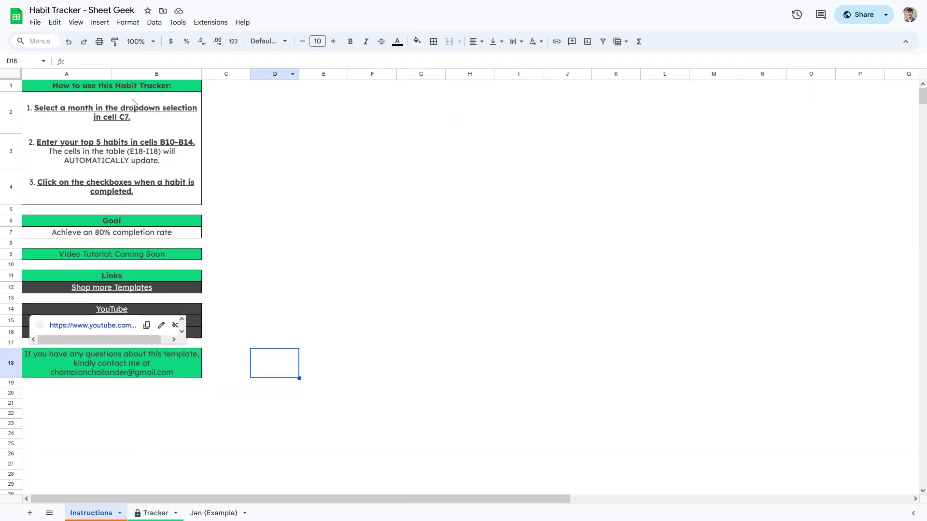
click(286, 212)
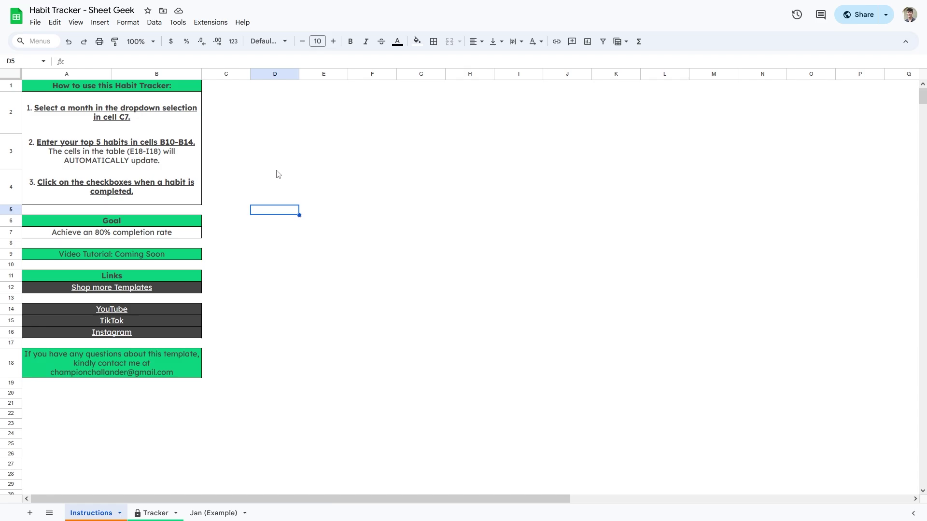
click(155, 513)
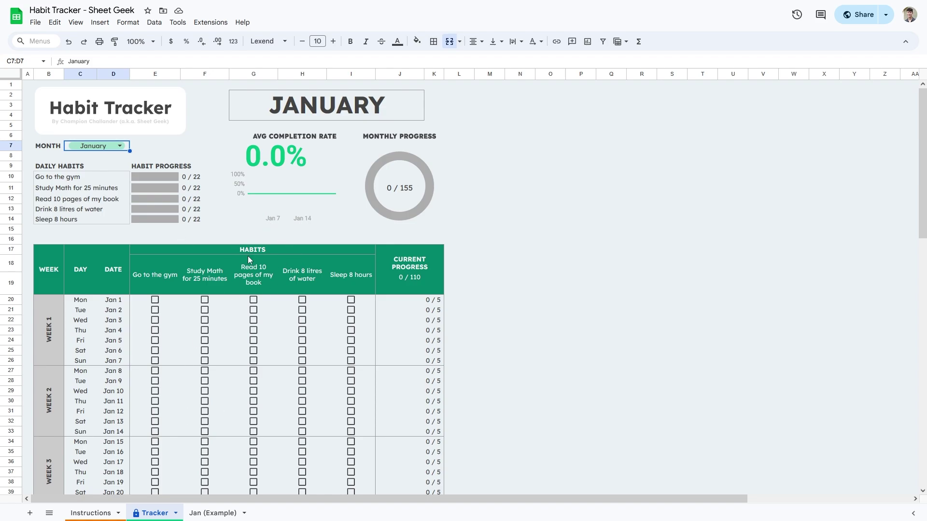
Duplicate the Tracker sheet and rename the copy 'January'.
right_click(160, 515)
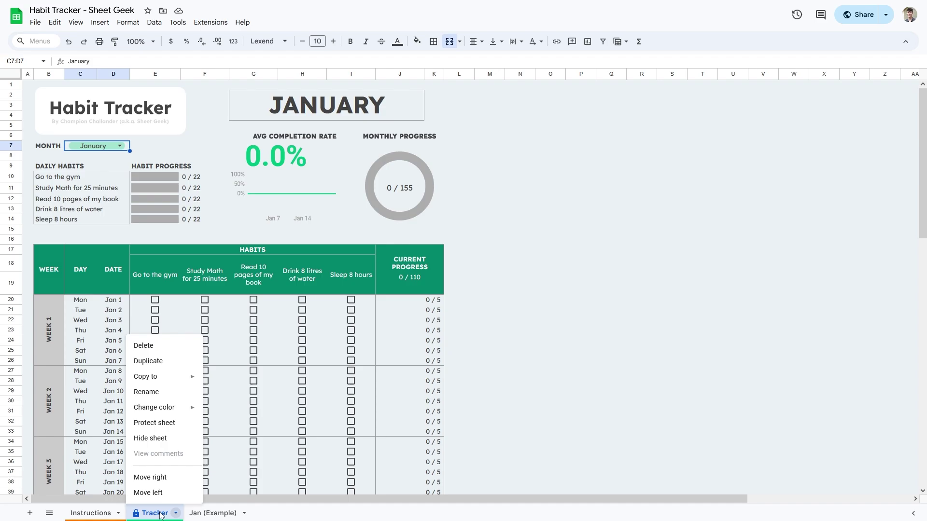
click(159, 362)
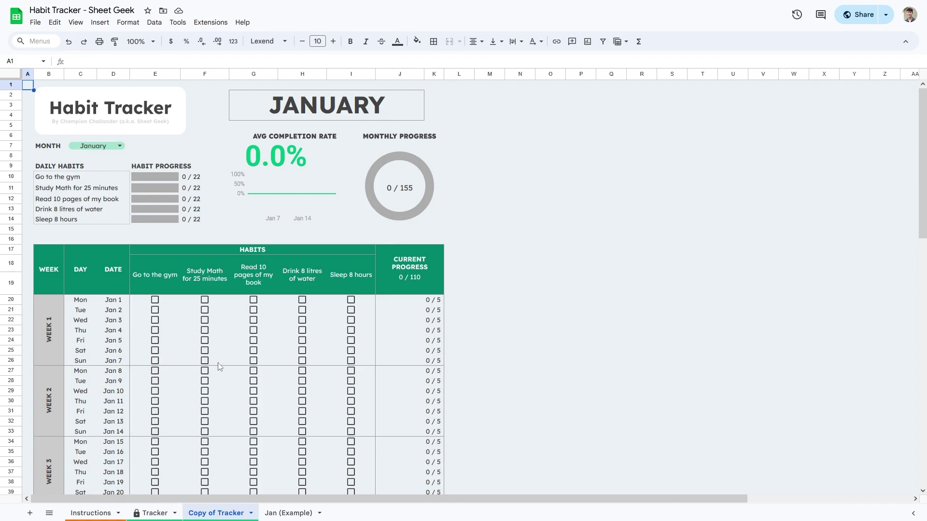
right_click(216, 513)
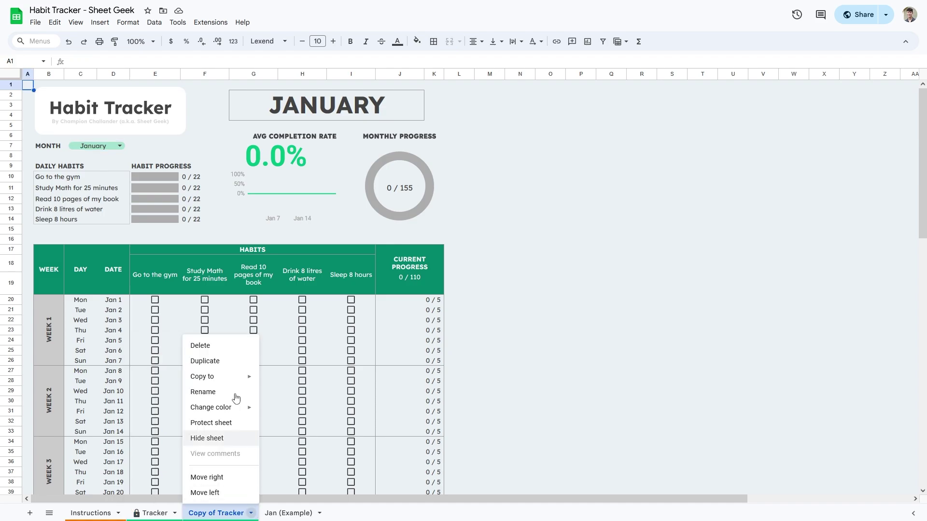
click(223, 392)
text(January)
key(Return)
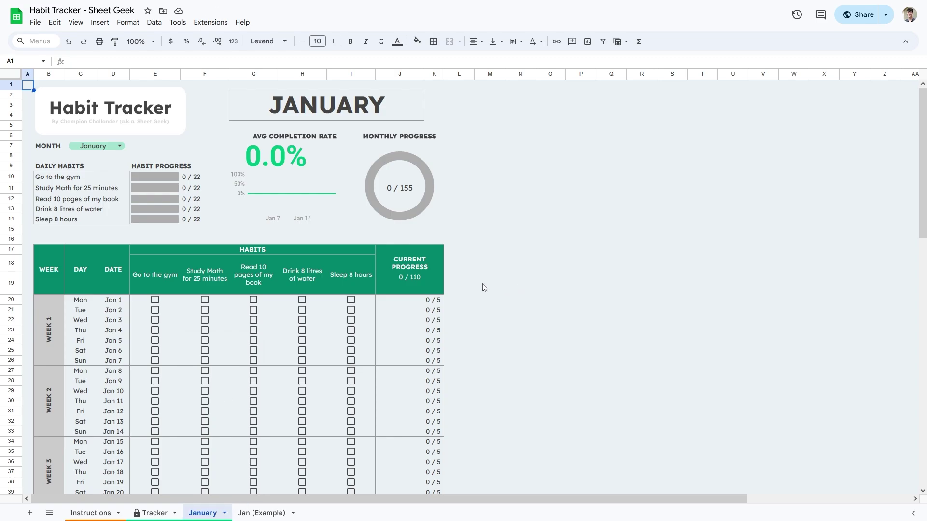
drag(79, 178, 80, 220)
key(ctrl+c)
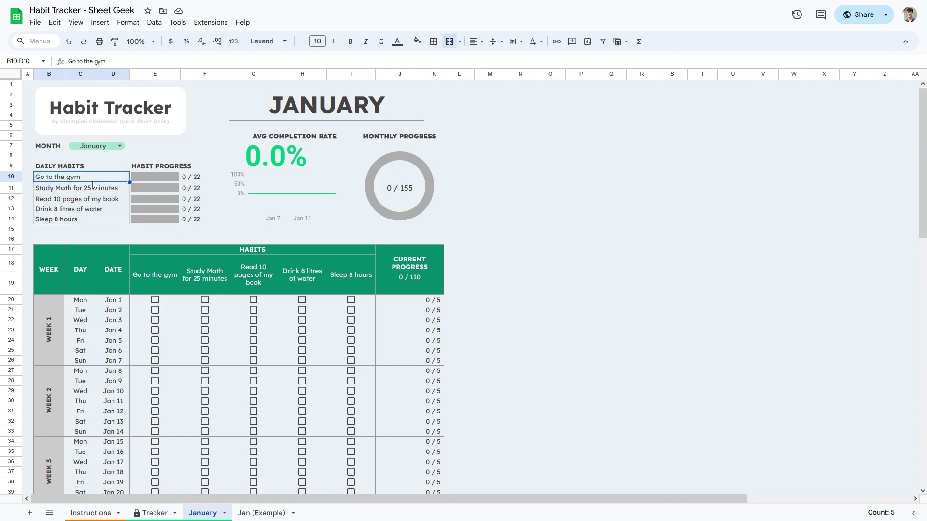
text(Habit 1)
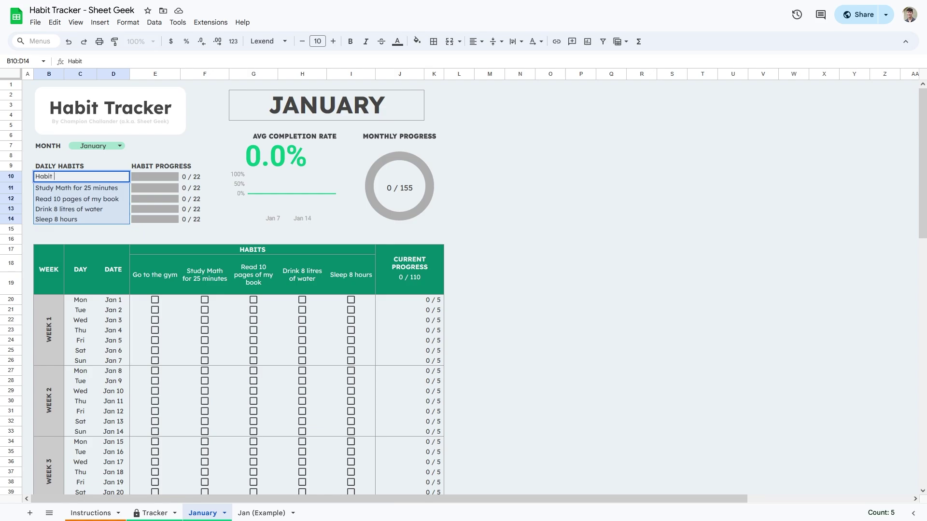
key(Return)
click(151, 288)
drag(150, 284, 348, 279)
click(289, 278)
click(68, 190)
text(Habit 2)
key(Return)
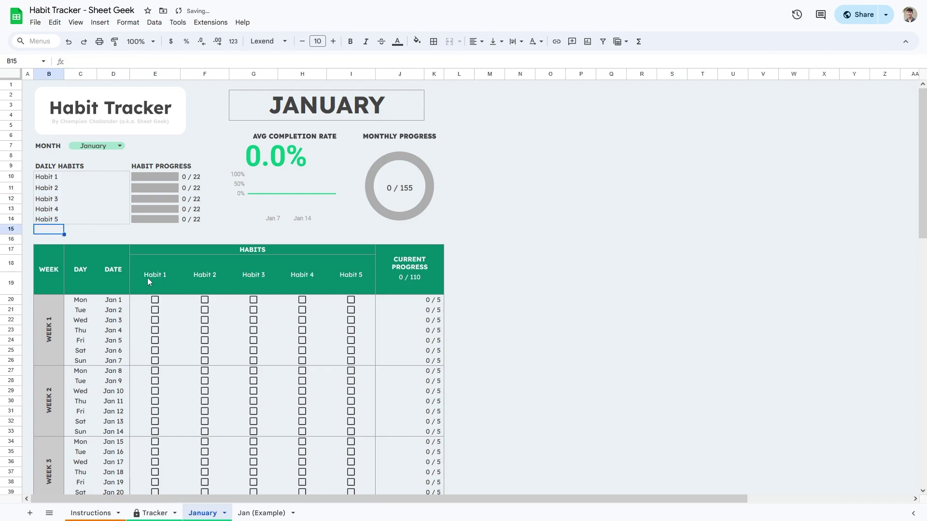
drag(148, 281, 338, 274)
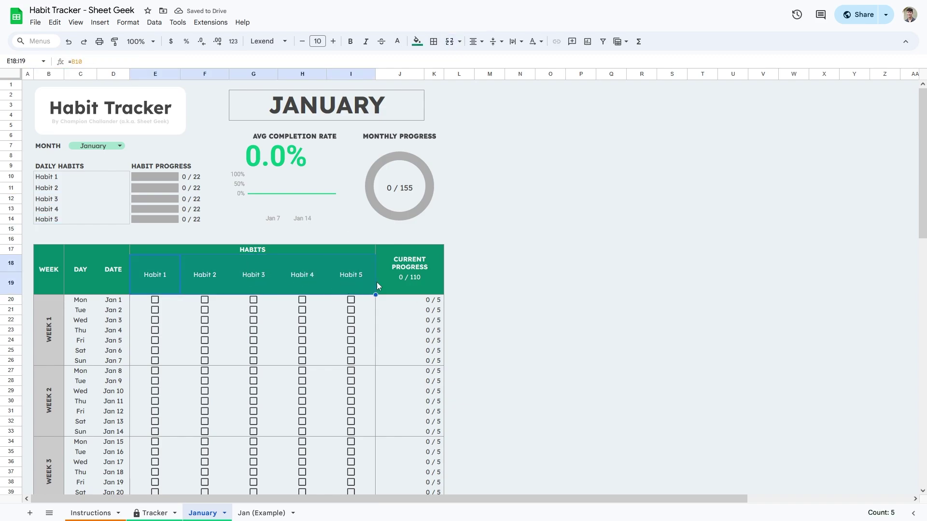
click(261, 301)
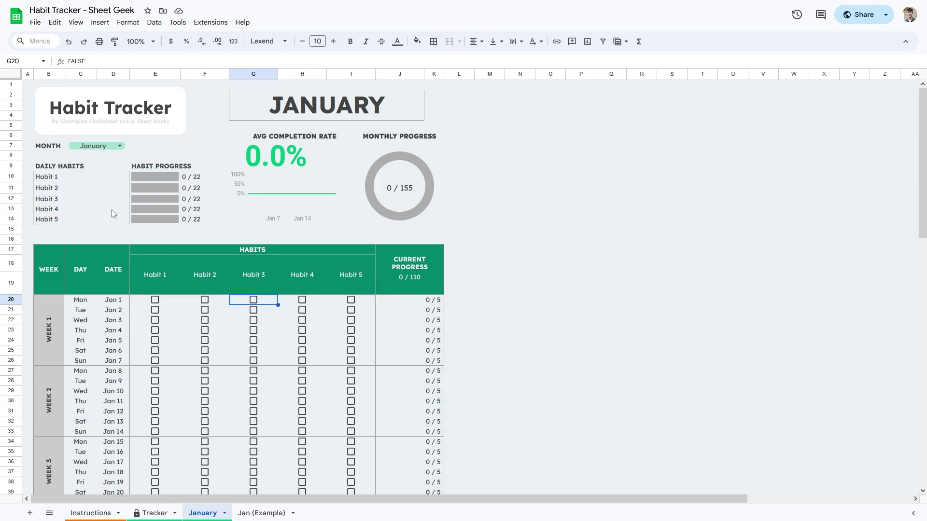
click(97, 146)
click(92, 157)
drag(69, 175, 103, 226)
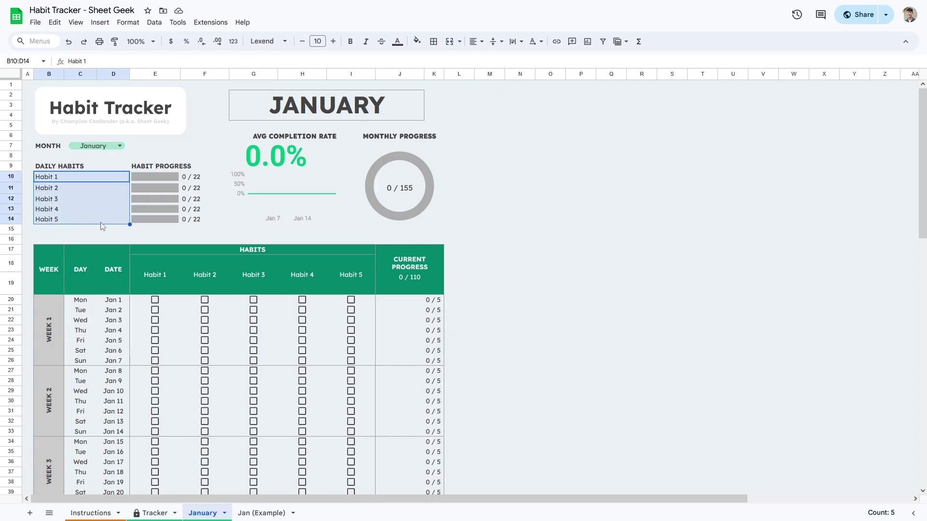
key(ctrl+v)
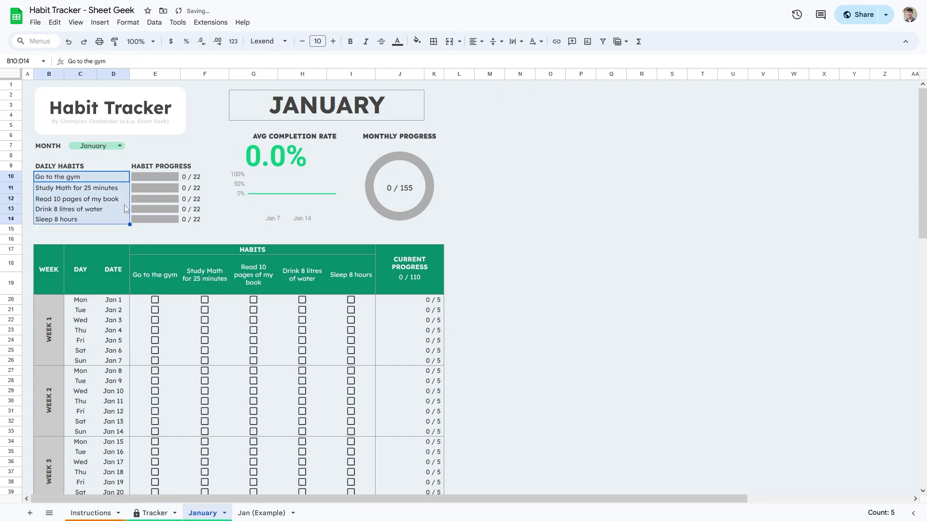
click(97, 188)
click(87, 181)
shift+click(89, 222)
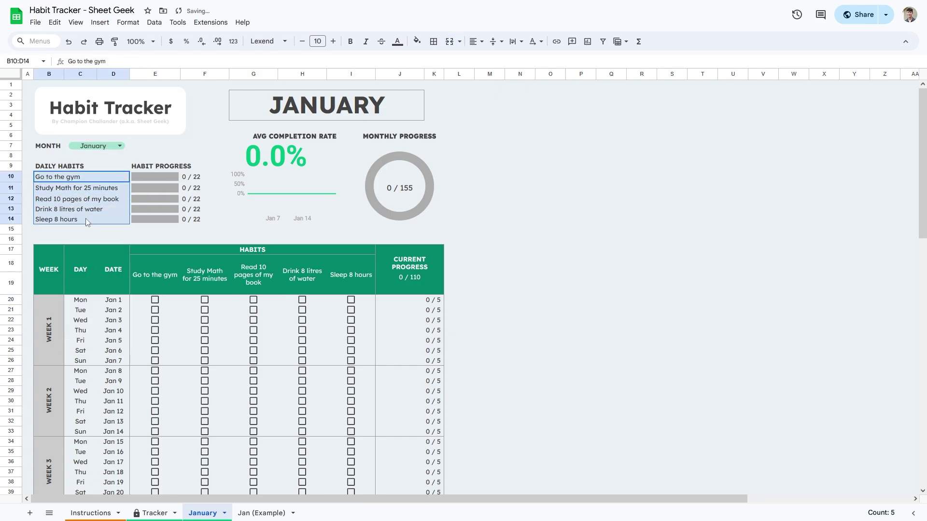
click(179, 231)
Scroll to Jan 22 and tick gym, math, reading, water and sleep habits.
scroll(539, 250, down, 5)
scroll(538, 248, up, 3)
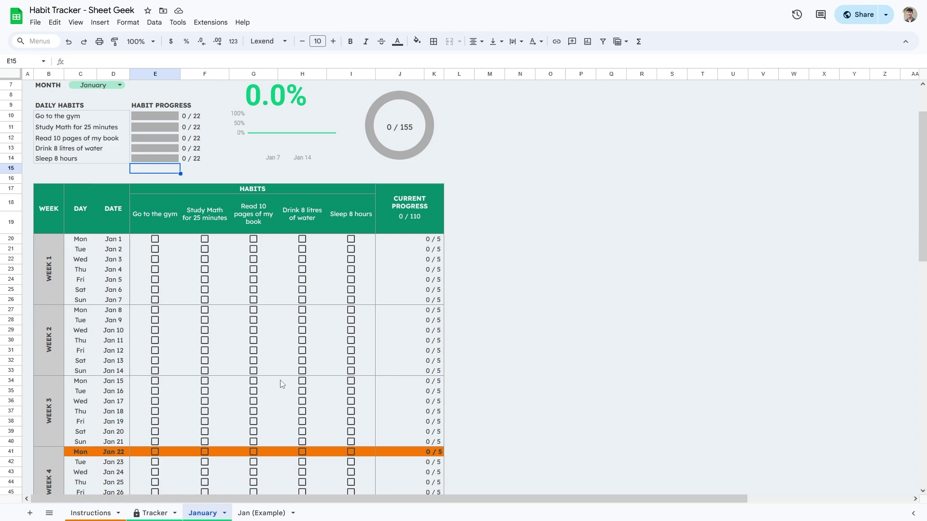
scroll(283, 388, down, 2)
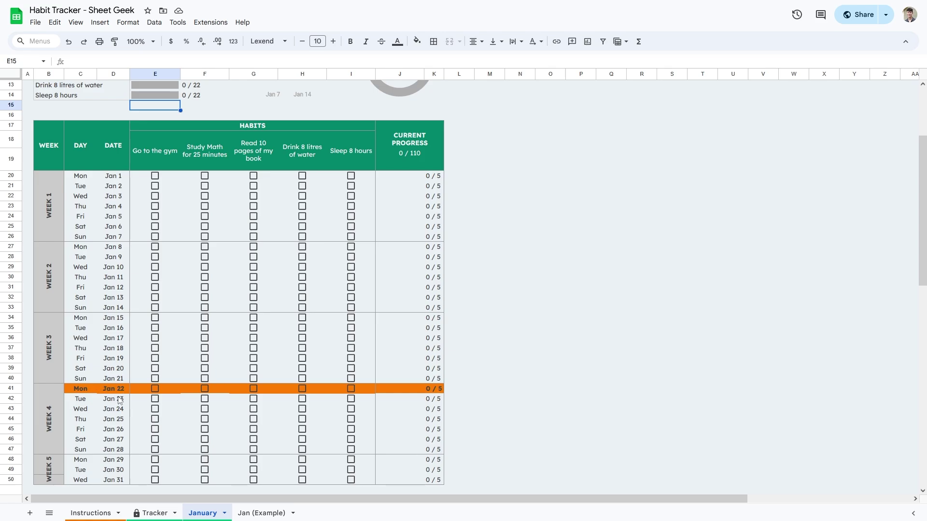
drag(88, 390, 431, 392)
click(155, 389)
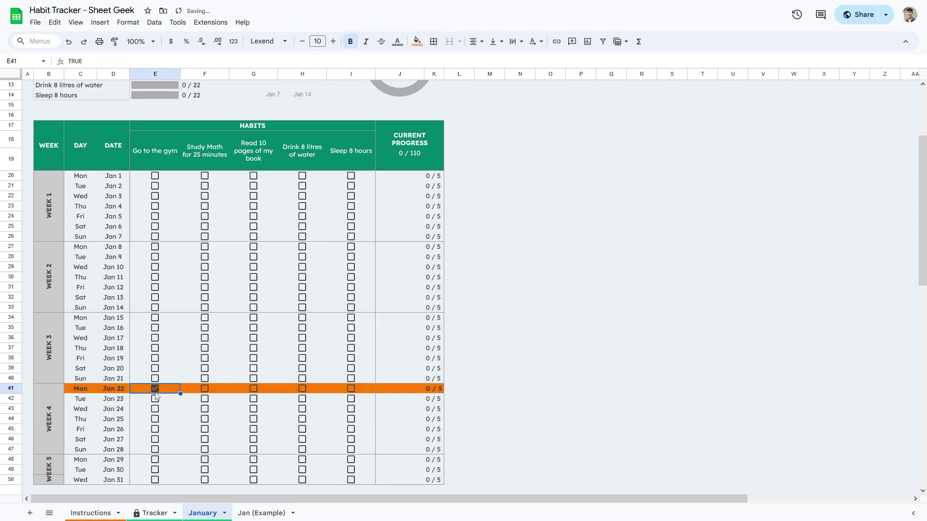
click(205, 389)
click(253, 389)
click(302, 389)
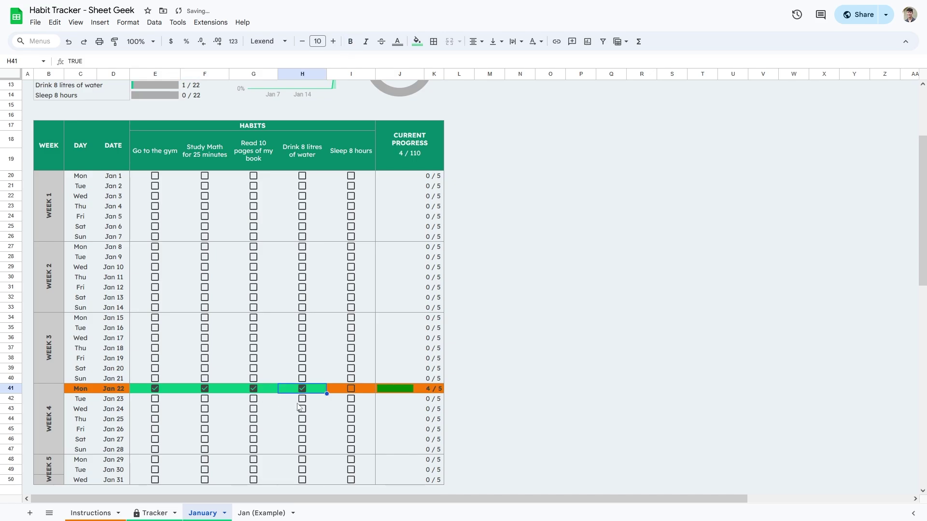
click(351, 391)
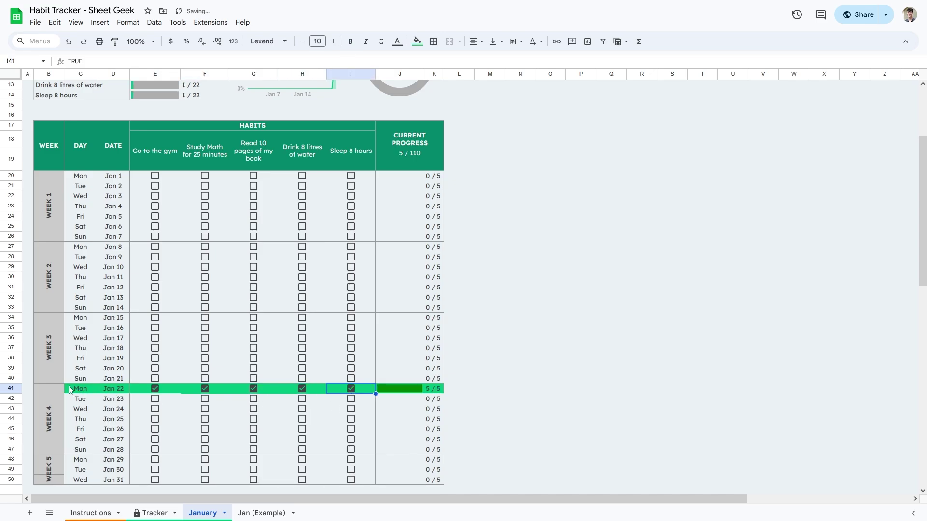
Check the Jan 22 progress formulas in J41 and K41, keeping Sleep 8 hours ticked.
click(351, 388)
click(407, 393)
click(433, 390)
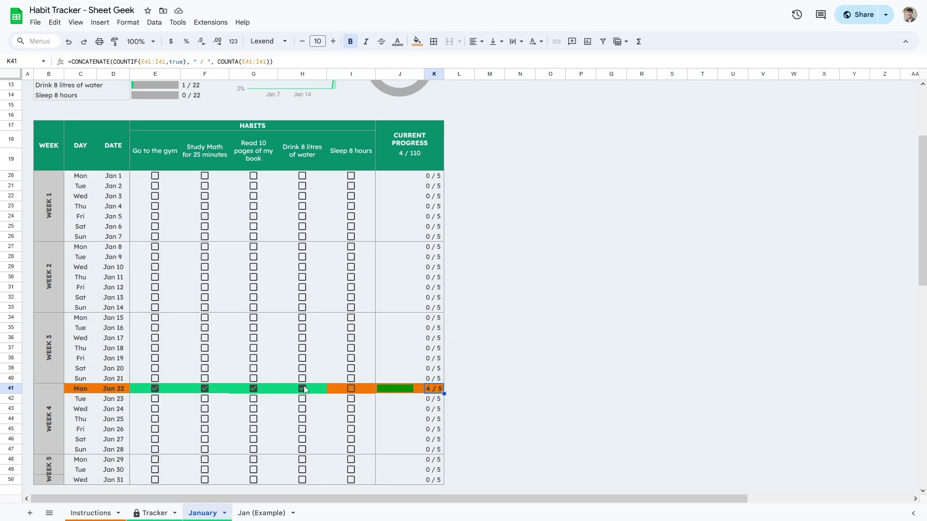
click(351, 389)
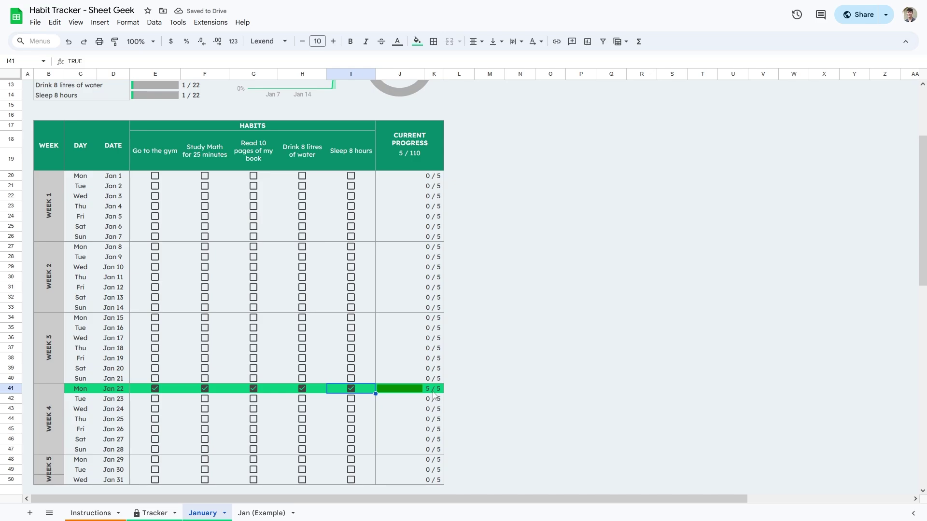
scroll(459, 290, up, 5)
click(461, 283)
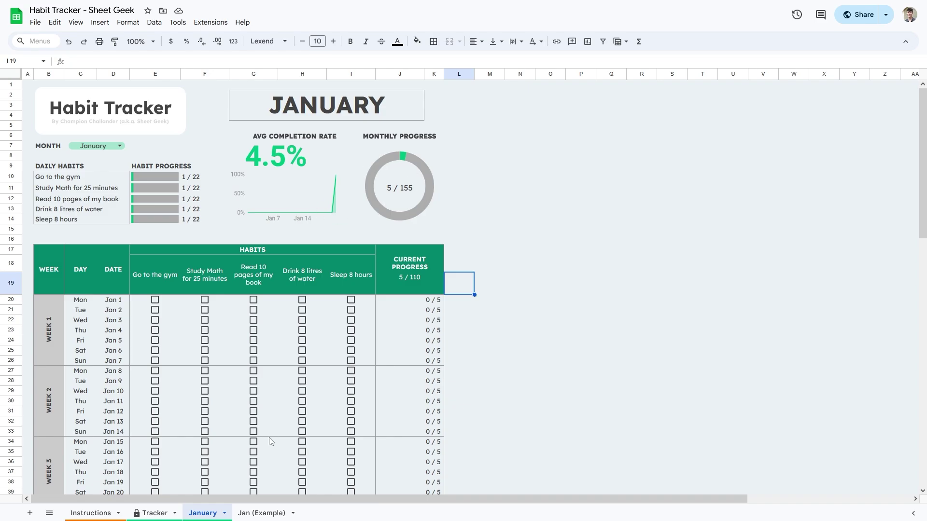
Open Jan (Example) and examine the data points on its completion-rate line chart.
click(261, 513)
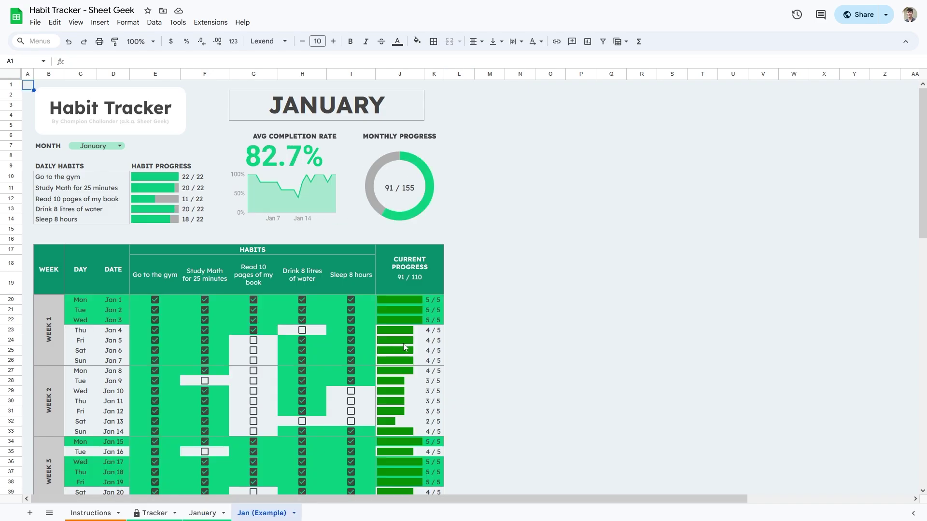
scroll(403, 343, down, 2)
scroll(408, 348, up, 2)
click(317, 201)
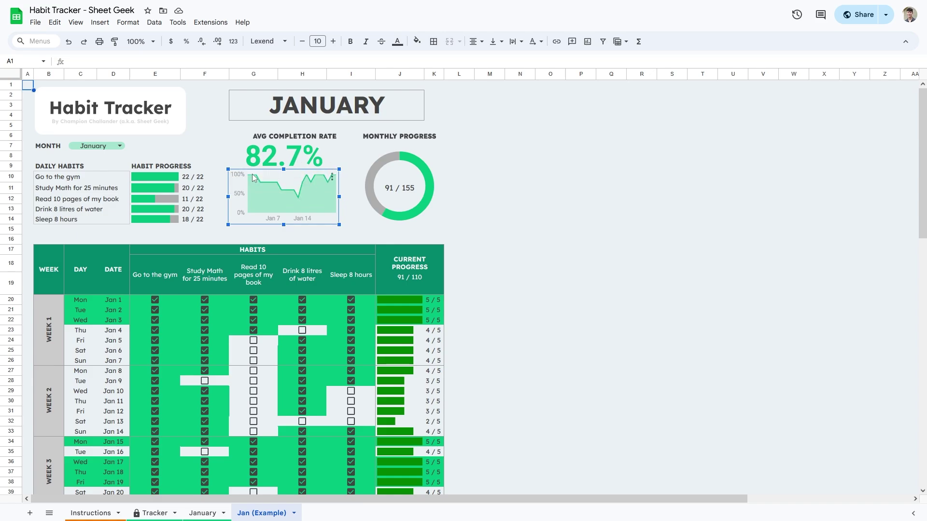
mouse_move(257, 179)
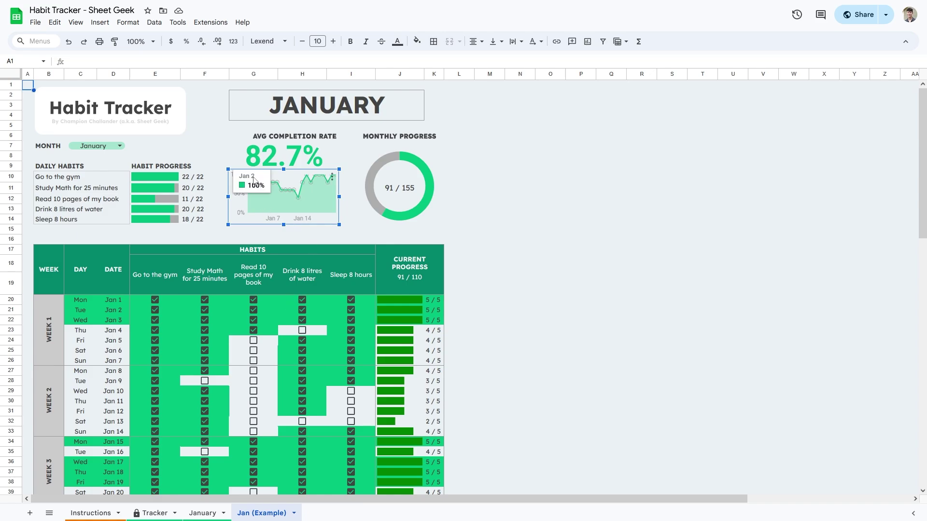
mouse_move(300, 201)
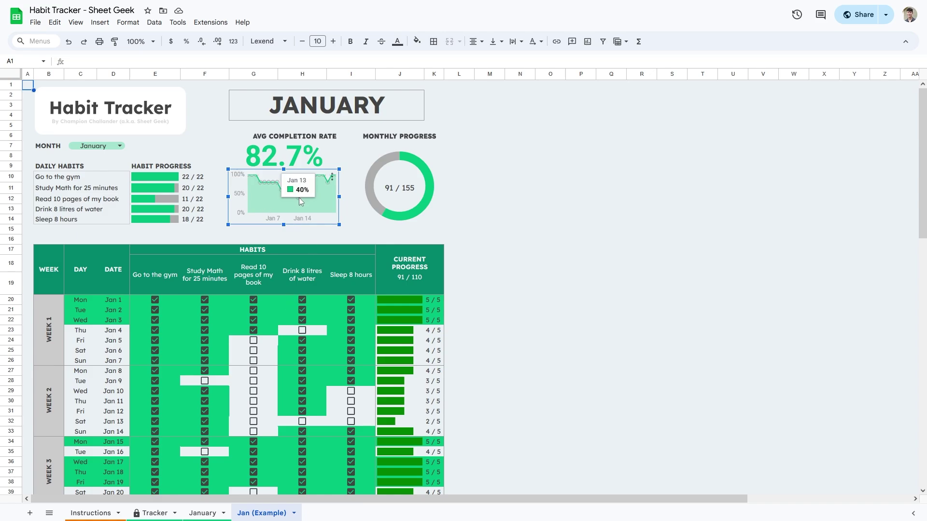
drag(178, 420, 362, 422)
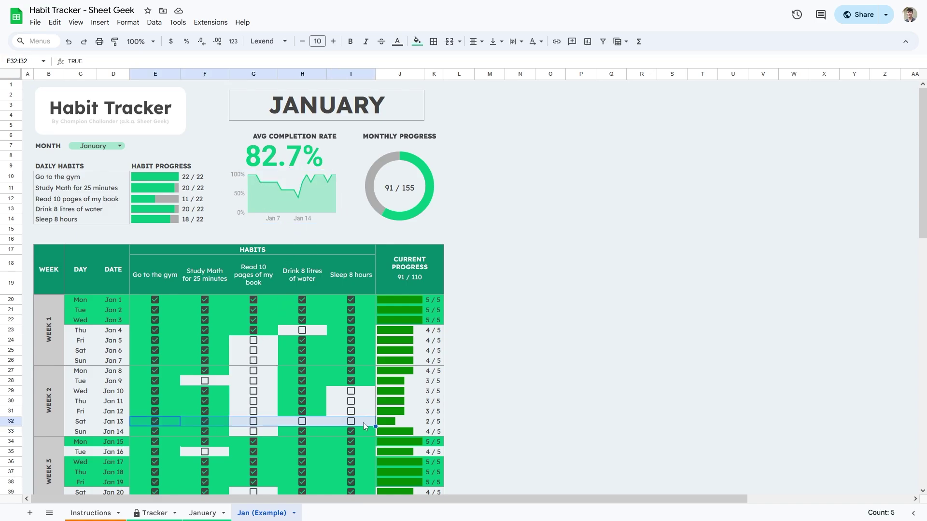
click(254, 423)
click(302, 422)
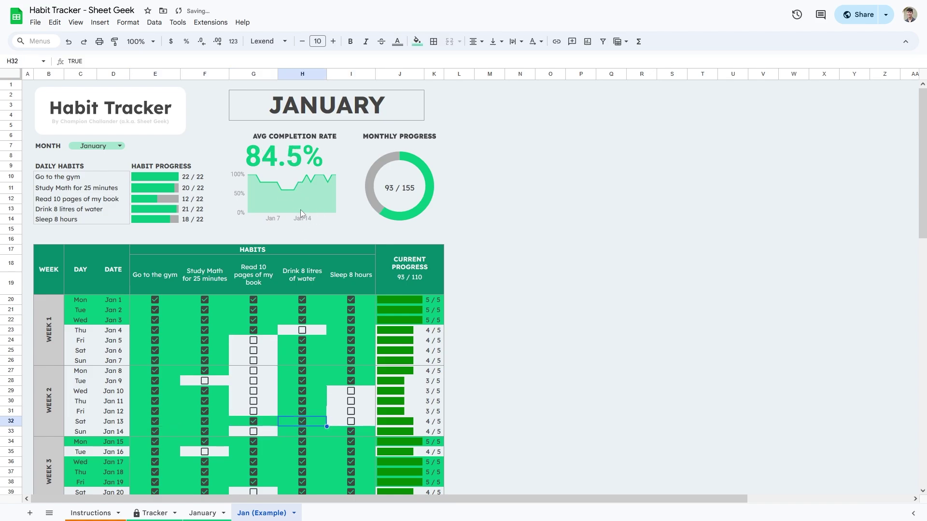
click(303, 422)
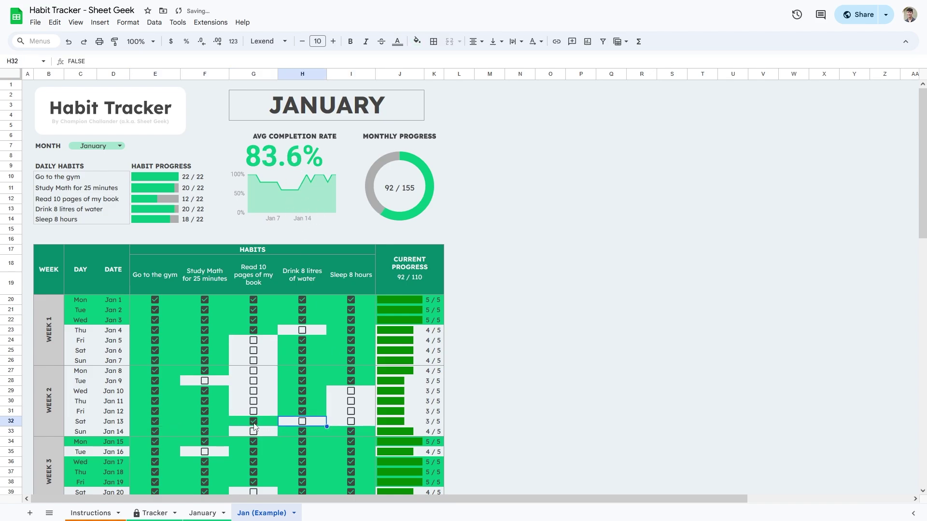
click(253, 421)
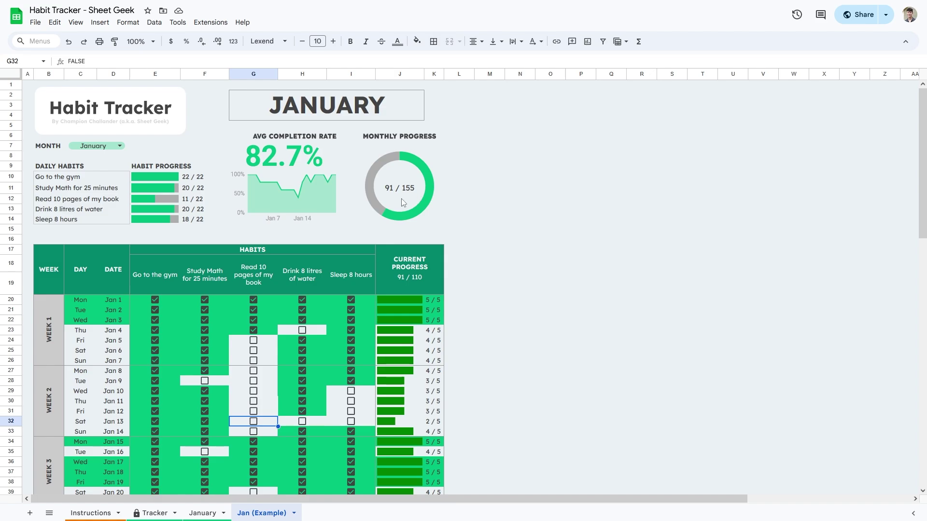
scroll(415, 204, down, 5)
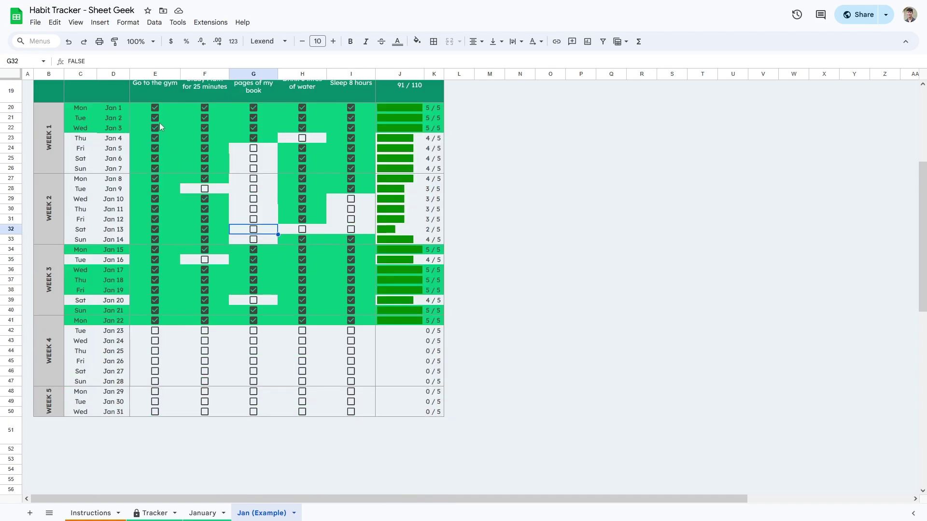
drag(160, 108, 304, 310)
shift+click(367, 411)
key(space)
key(space)
key(space)
scroll(433, 360, up, 5)
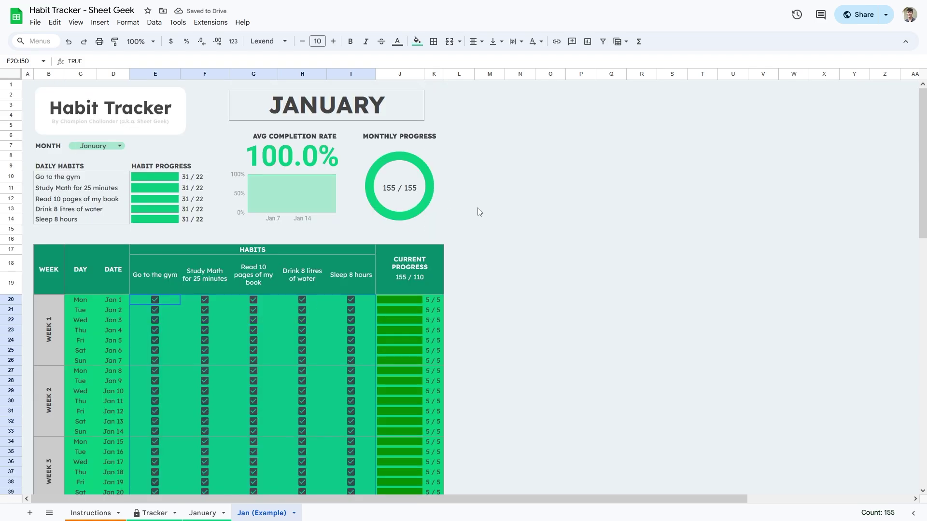
key(space)
key(ctrl+z)
key(ctrl+z)
key(ctrl+z)
key(ctrl+z)
Review the SPARKLINE progress-bar formulas for the five habits in E10:E14.
click(519, 230)
scroll(520, 230, down, 2)
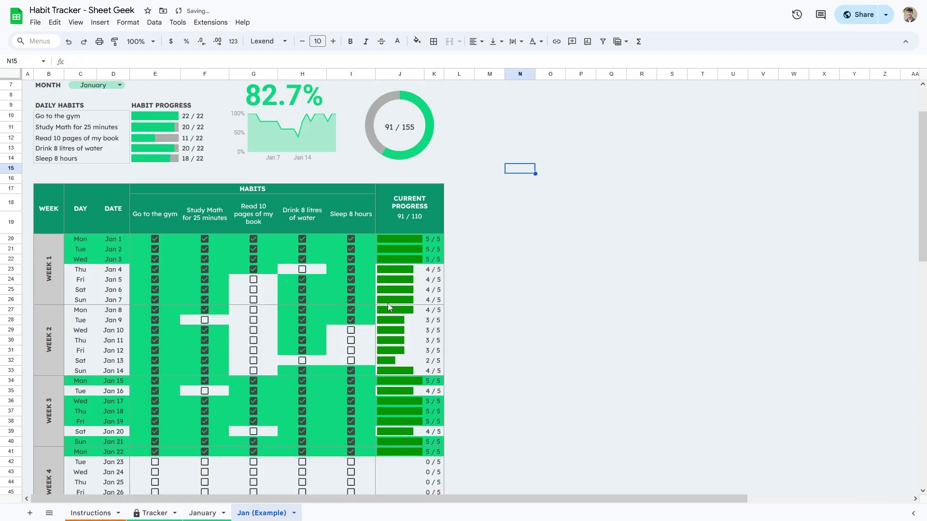
scroll(423, 316, up, 2)
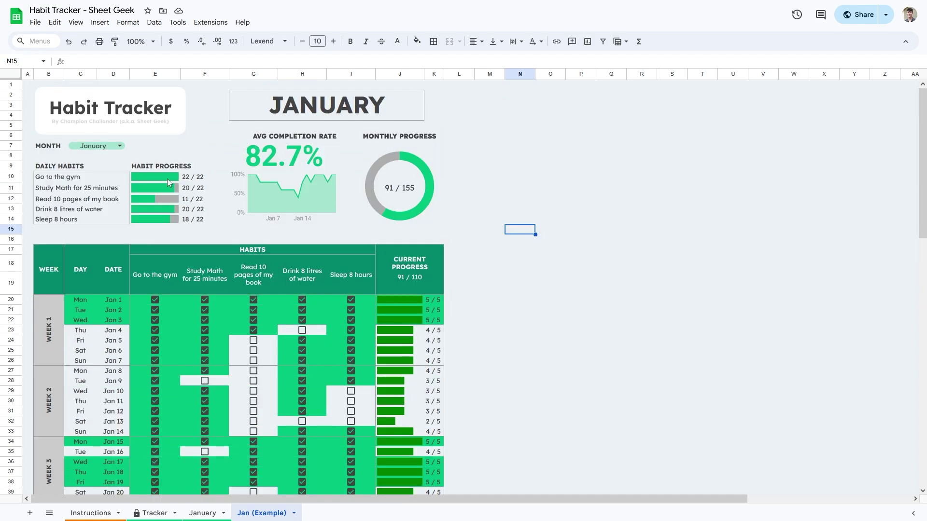
drag(167, 179, 171, 219)
click(198, 228)
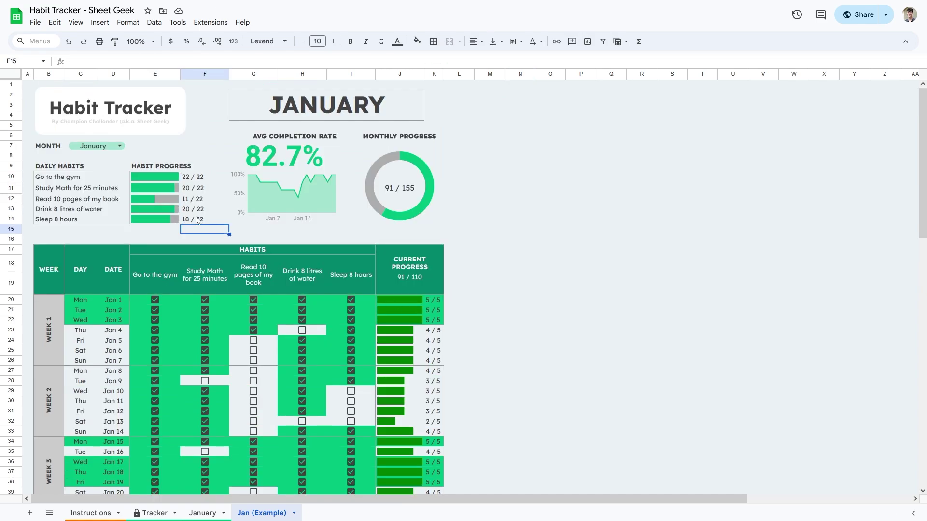
click(128, 177)
key(Right)
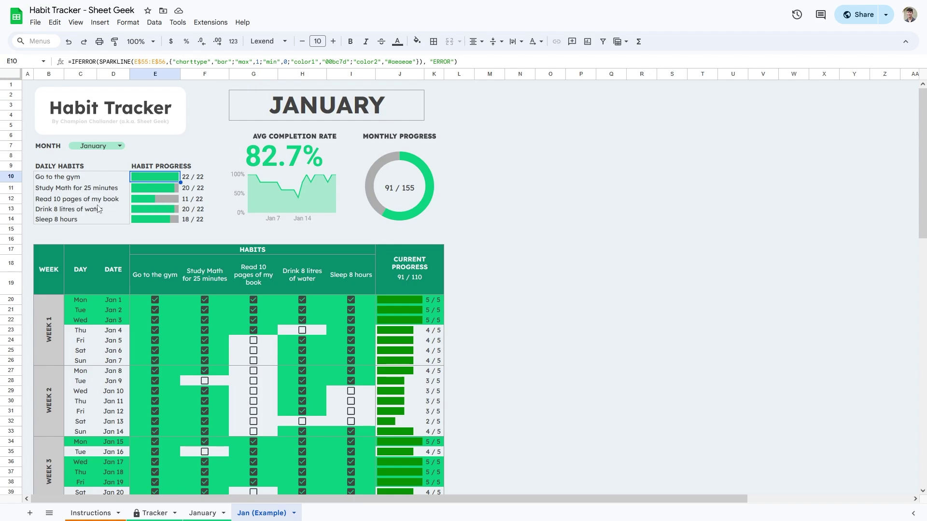
click(155, 199)
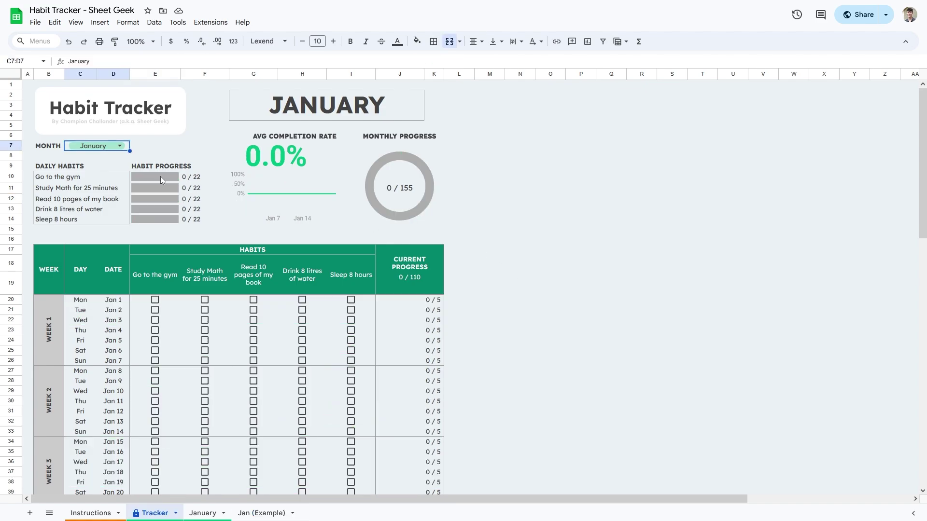
Tick then untick every Jan 1–Jan 16 checkbox in E20:I35, leaving them all cleared.
scroll(273, 277, down, 4)
drag(166, 176, 359, 329)
key(space)
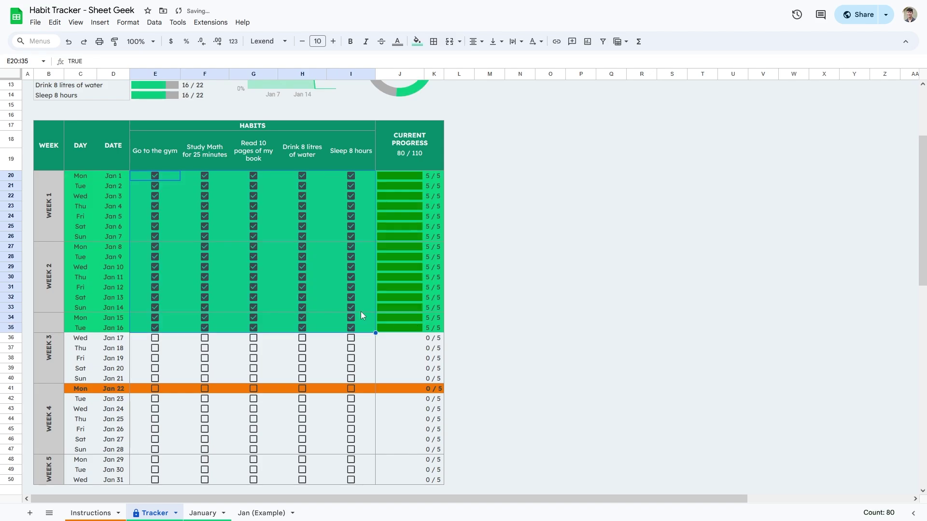
key(space)
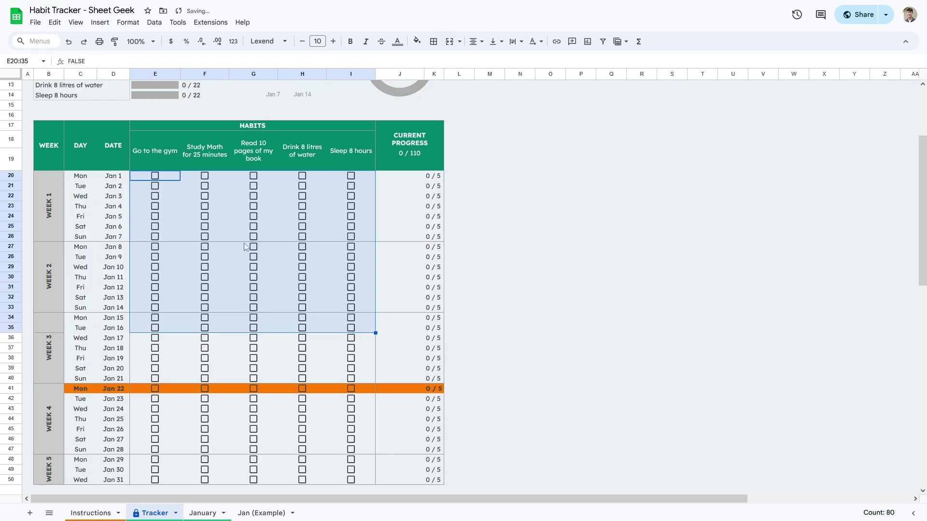